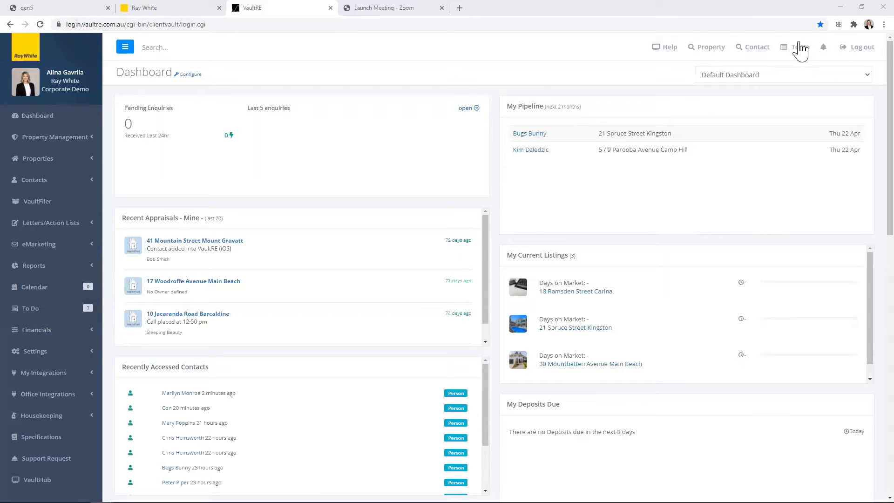
# In the To Do list, view the contact record of the "Call backs" reminder and return to the list
pyautogui.click(794, 47)
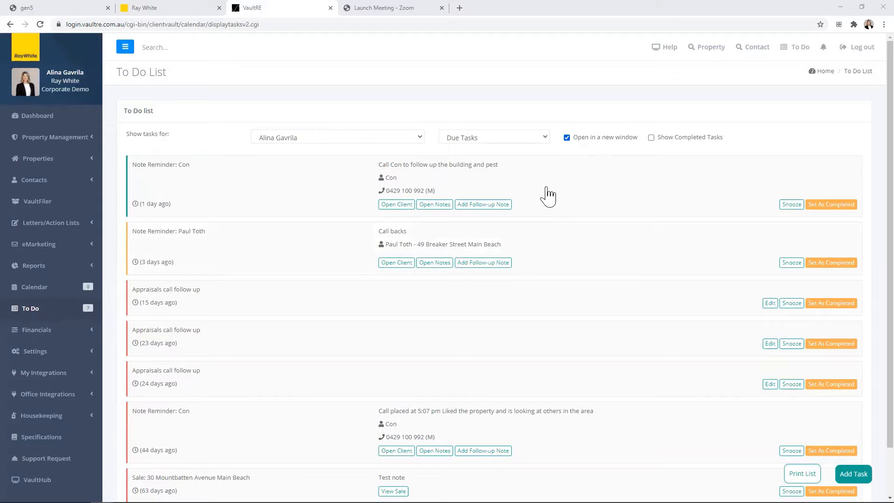
pyautogui.click(398, 263)
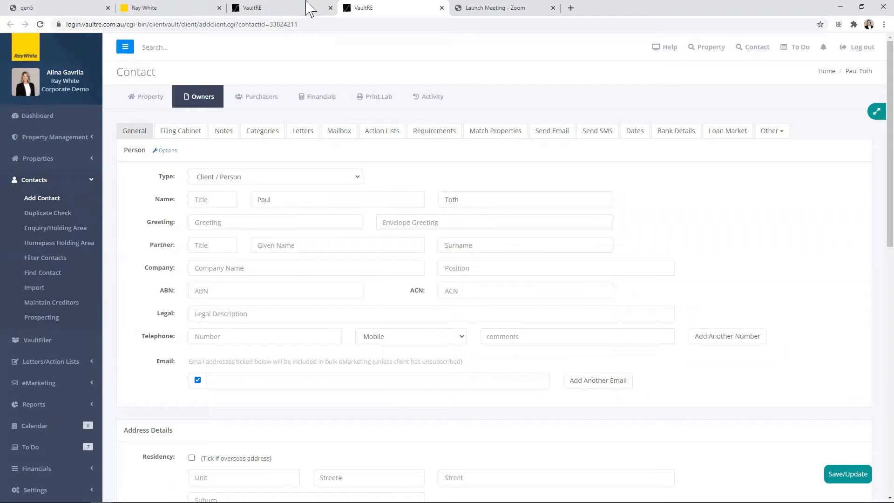
pyautogui.click(285, 14)
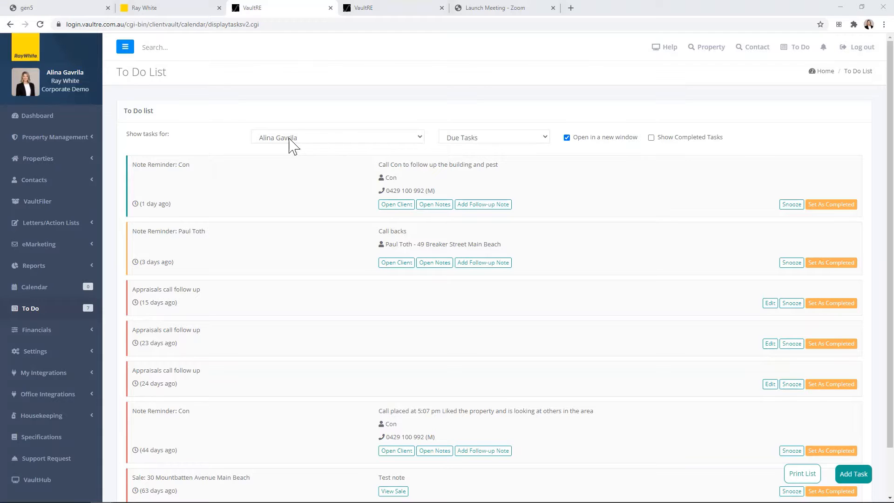
# Show the To Do tasks of another team member instead of the account holder's own
pyautogui.click(329, 139)
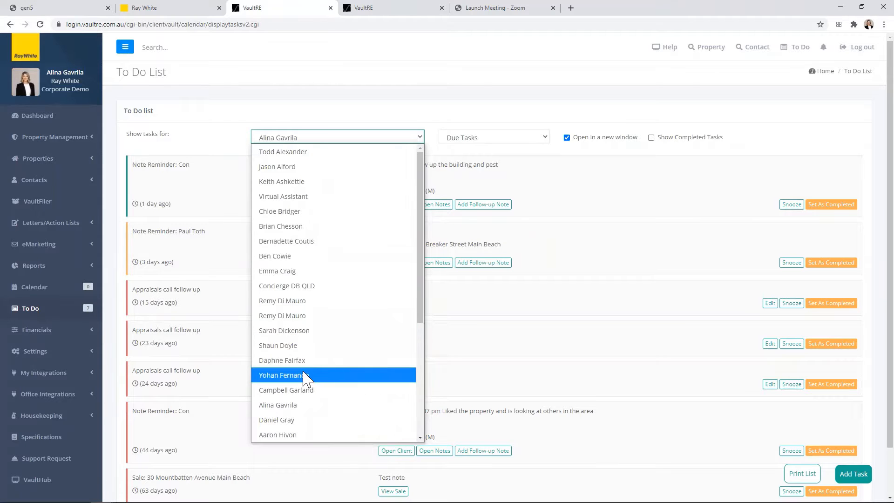
pyautogui.scroll(-2, 345, 309)
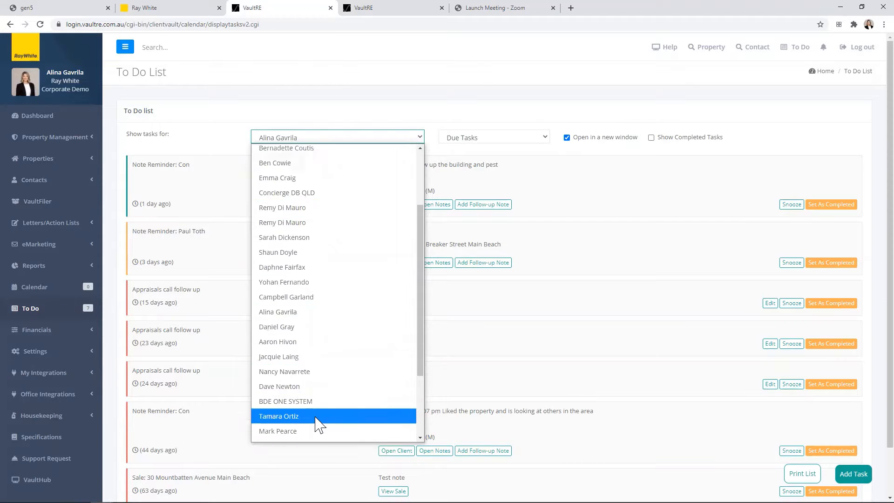
pyautogui.click(319, 417)
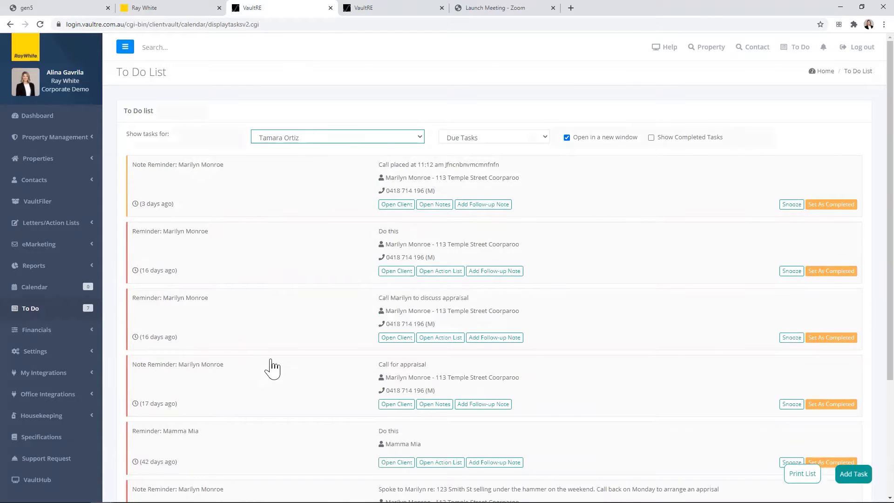
pyautogui.click(399, 204)
# Switch the To Do list back to the account holder's own tasks
pyautogui.click(348, 145)
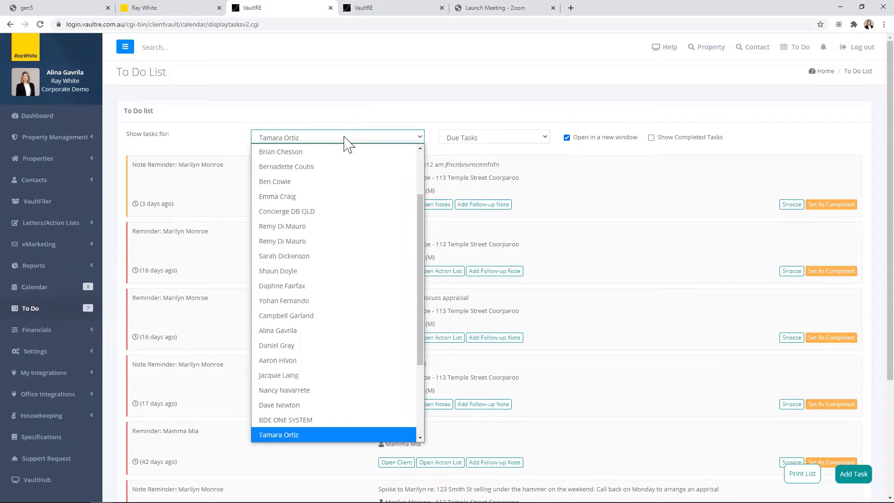
pyautogui.scroll(1, 338, 261)
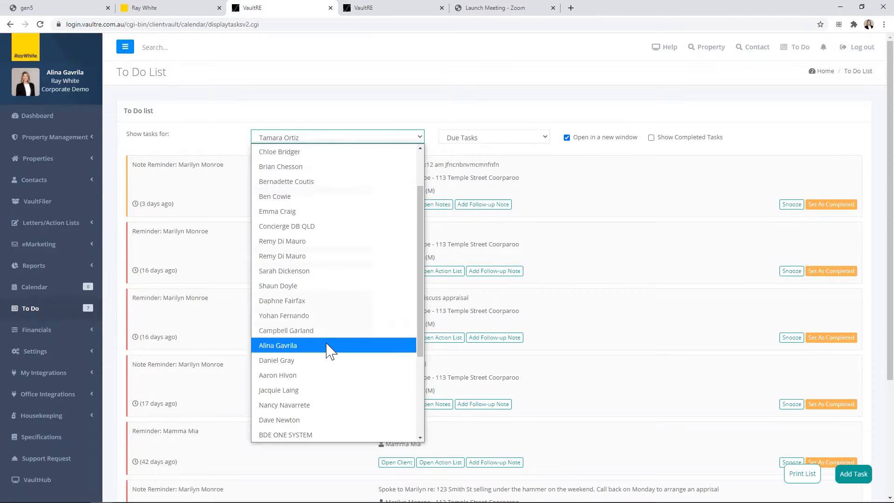
pyautogui.click(327, 345)
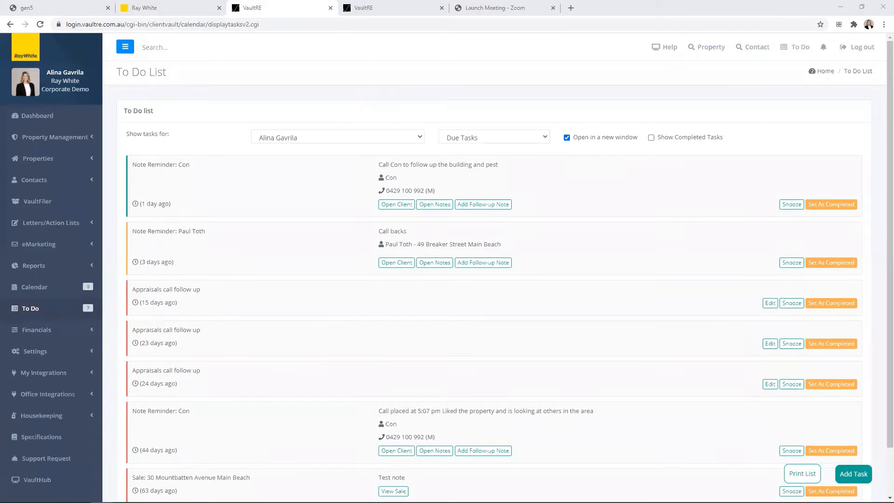
# View the Future Tasks in the To Do list and return to Due Tasks
pyautogui.click(474, 146)
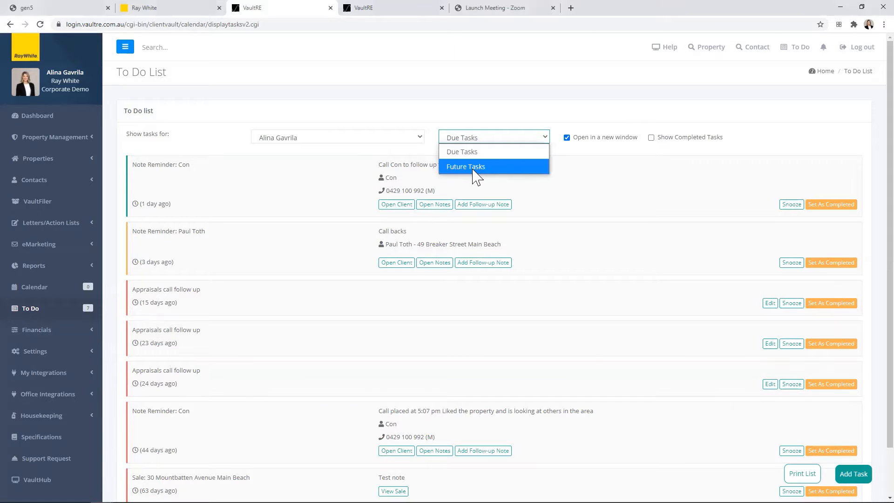
pyautogui.click(475, 167)
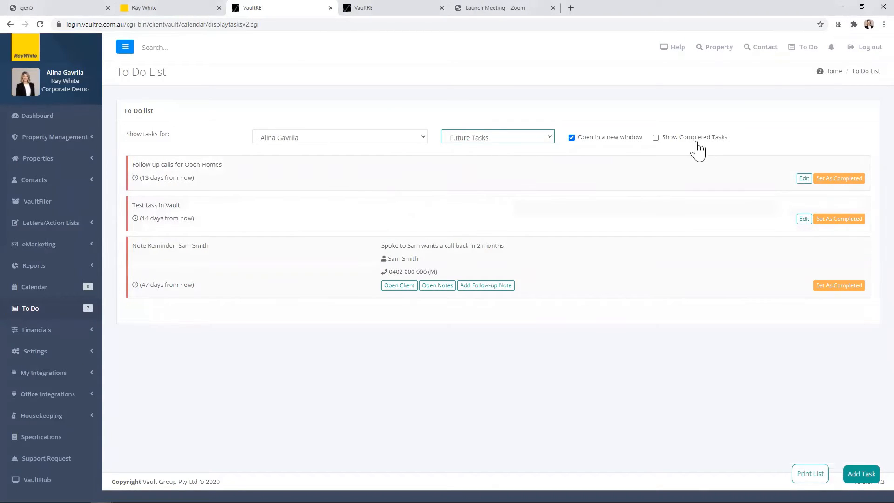
pyautogui.click(478, 138)
pyautogui.click(477, 151)
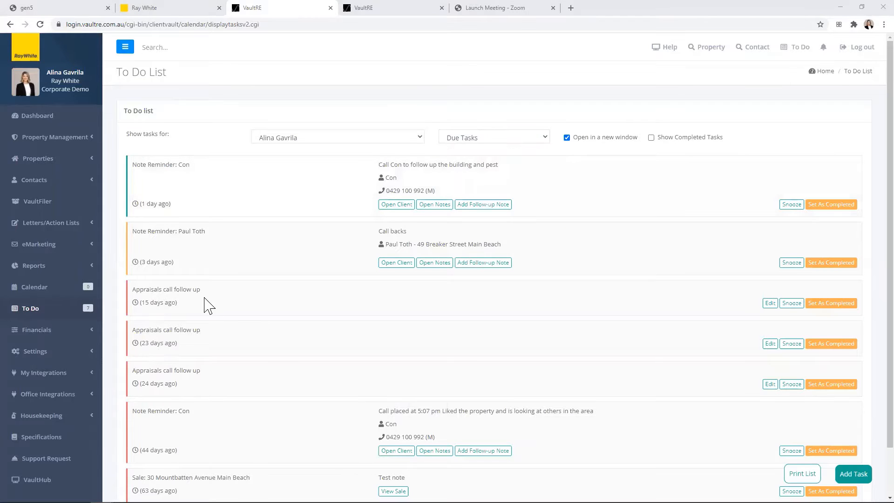
# Include completed tasks in the To Do list and review the entries at its end
pyautogui.scroll(-2, 216, 289)
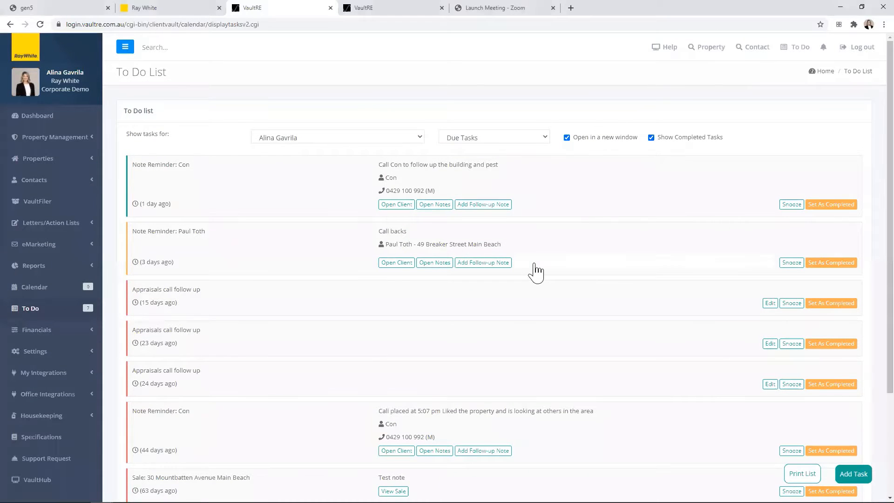
pyautogui.scroll(-3, 536, 272)
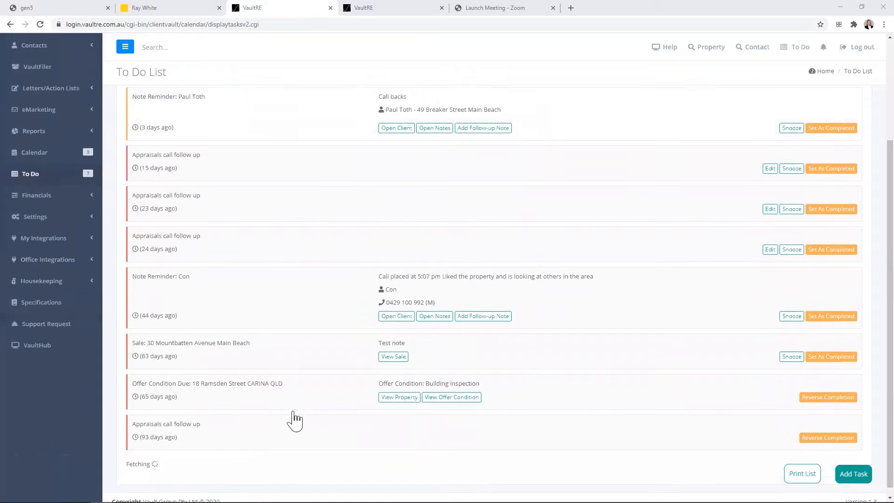
pyautogui.scroll(-1, 293, 419)
pyautogui.scroll(1, 409, 385)
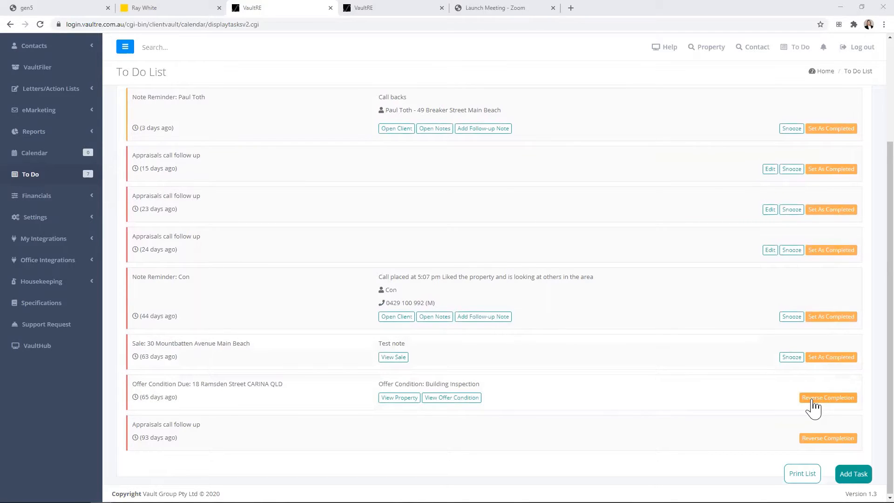
pyautogui.scroll(3, 422, 361)
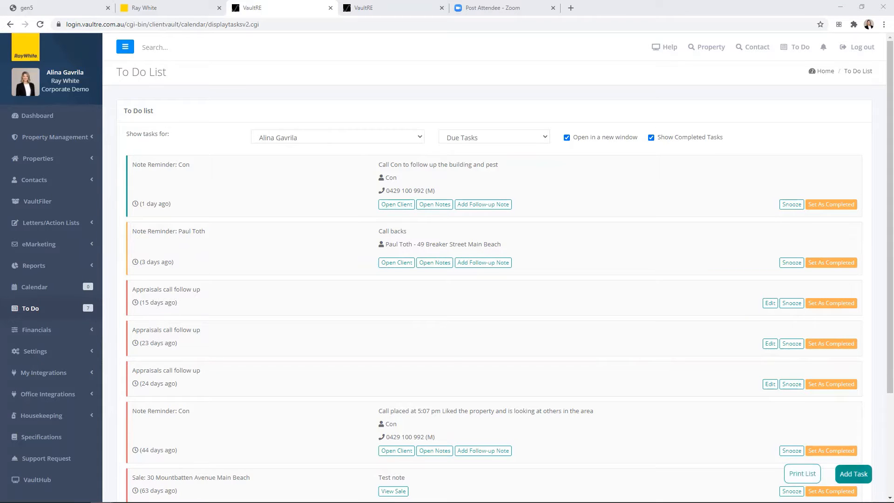
# Start a new task assigned to the account holder and date it 16/04/2021
pyautogui.click(853, 474)
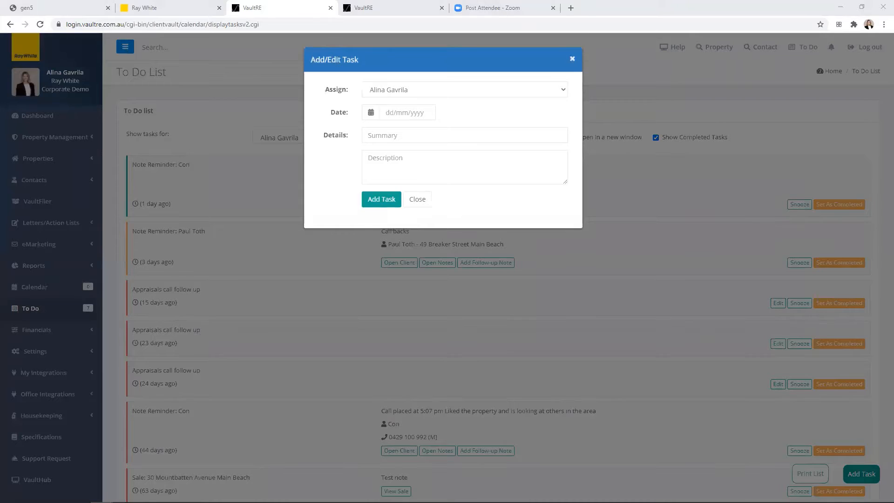
pyautogui.click(427, 91)
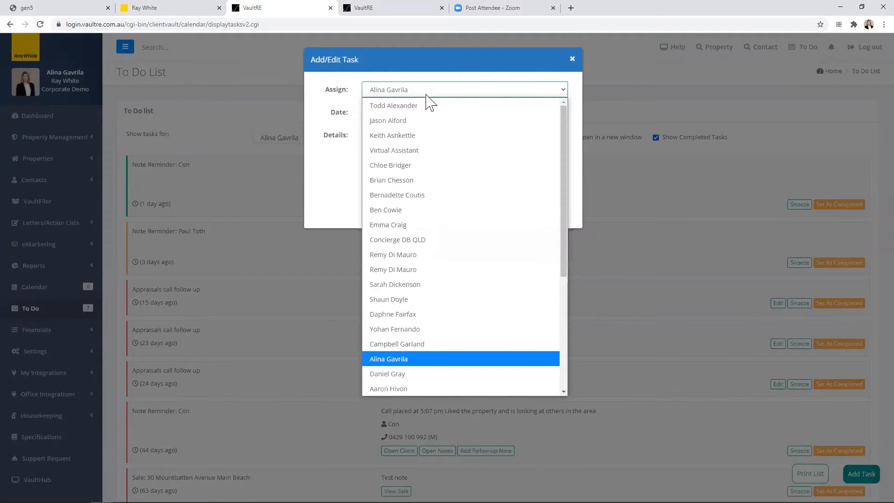
pyautogui.click(426, 363)
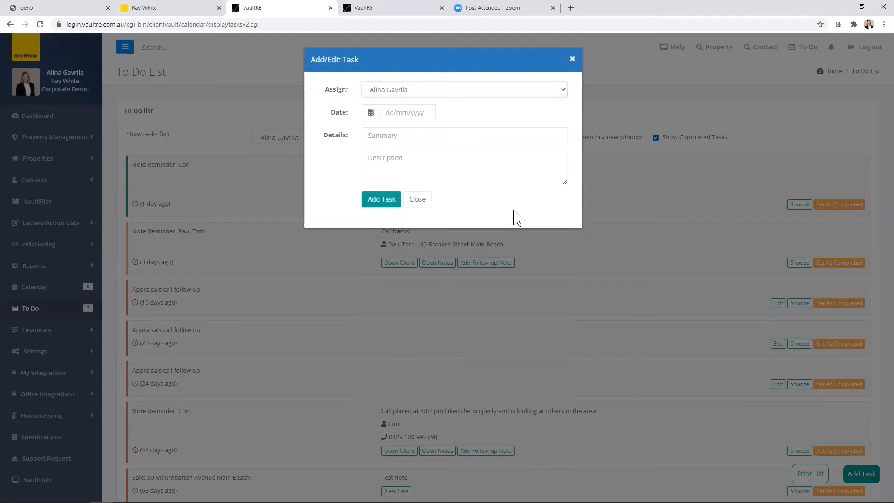
pyautogui.click(410, 113)
pyautogui.click(438, 191)
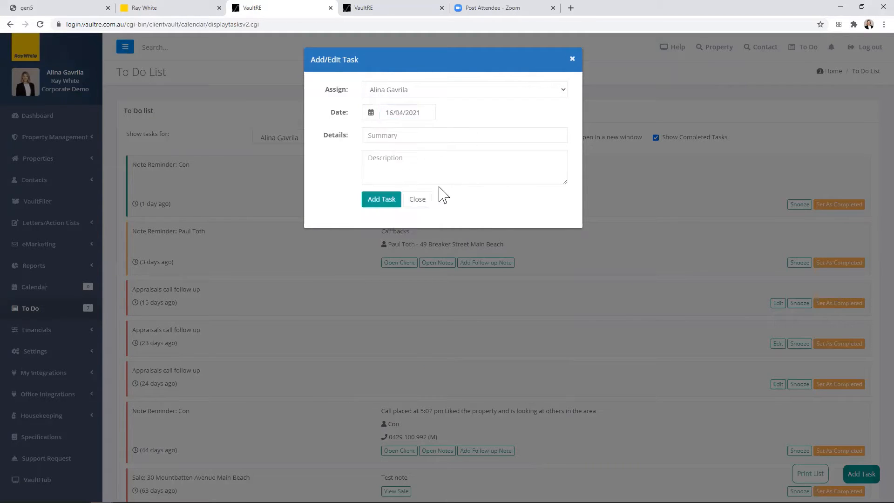
# Give the new task the summary "Follow up calls" and the description "description", and add it
pyautogui.click(390, 138)
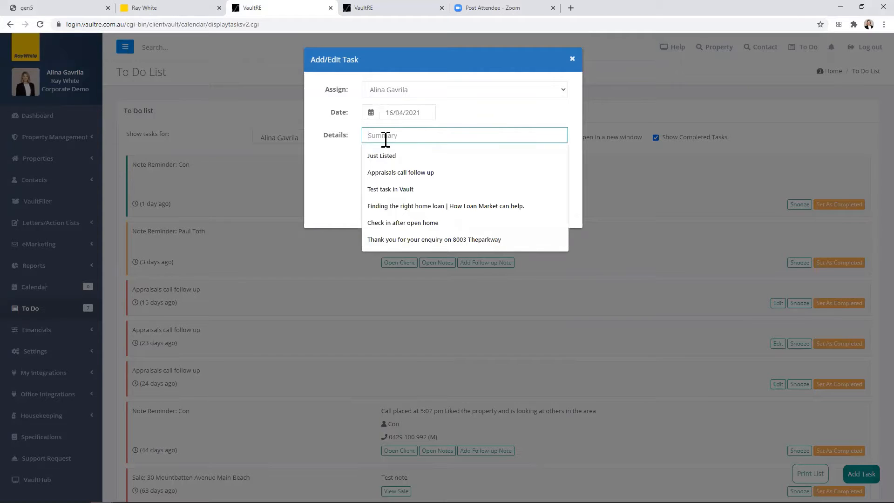
pyautogui.write('Follow')
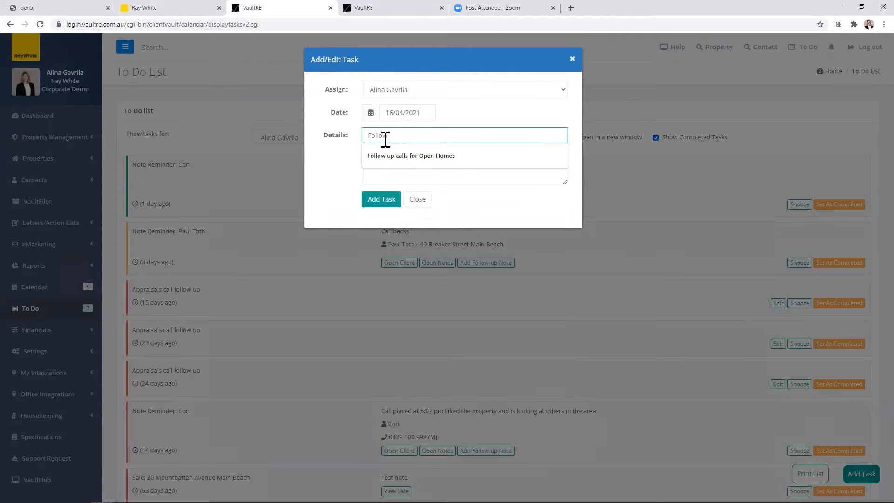
pyautogui.write(' up calls')
pyautogui.click(402, 163)
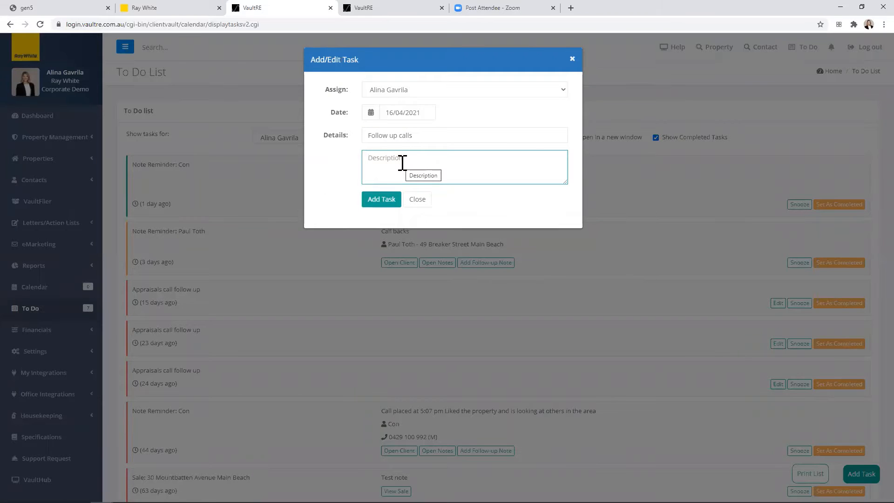
pyautogui.write('description')
pyautogui.click(387, 201)
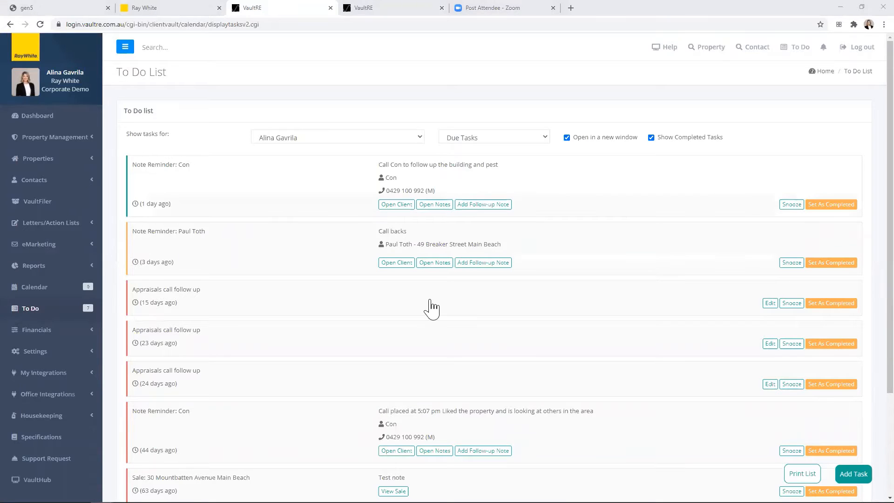
# Preview the printable To Do list, close it and look over the tasks
pyautogui.click(802, 473)
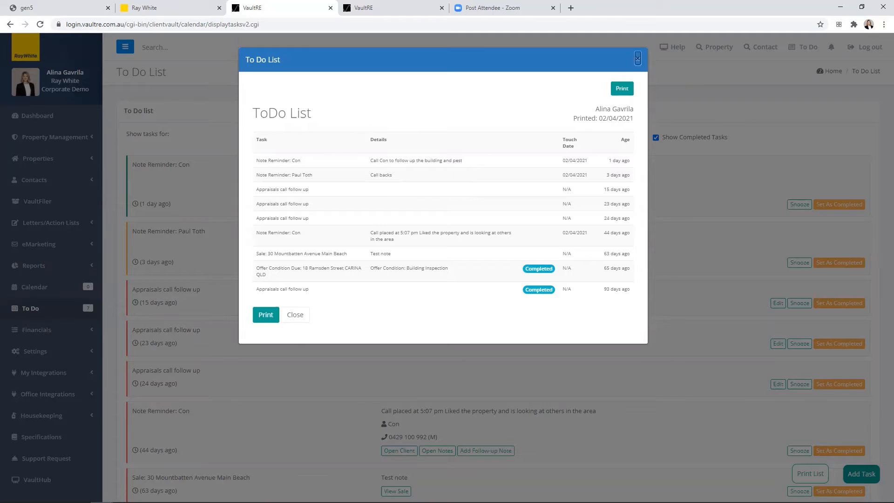
pyautogui.click(637, 59)
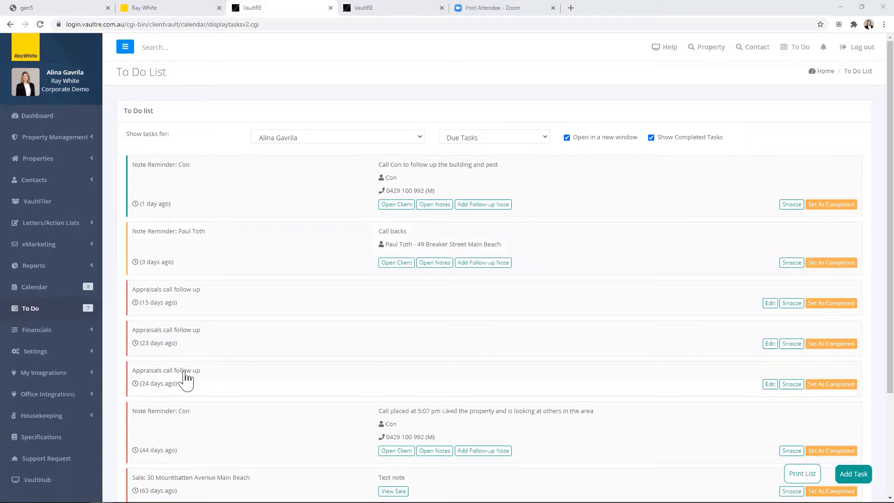
pyautogui.scroll(-3, 186, 378)
pyautogui.scroll(2, 197, 363)
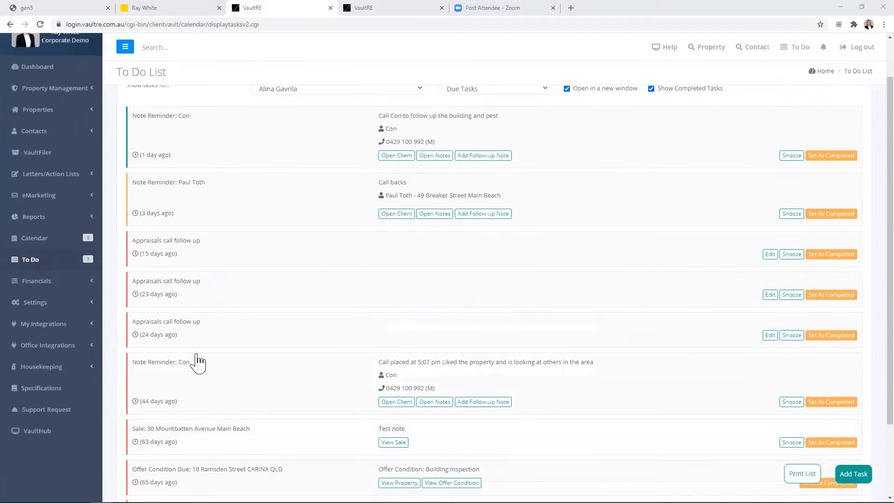
pyautogui.scroll(1, 196, 363)
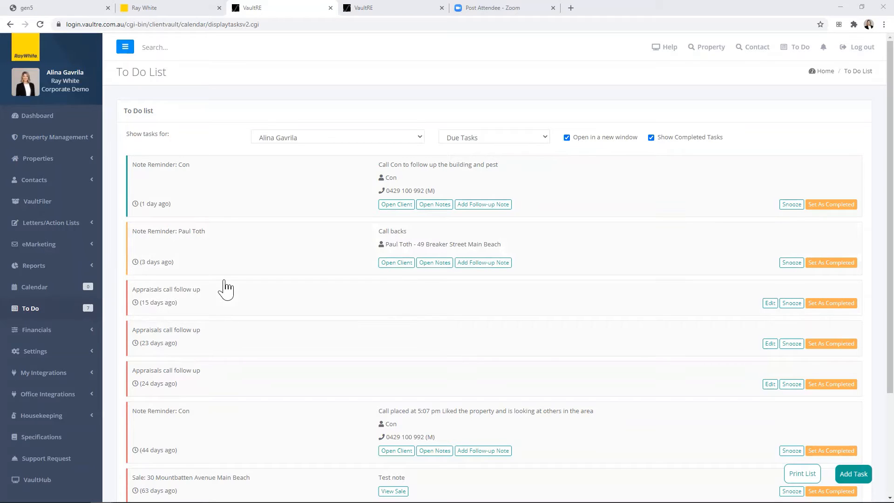
# Configure the default dashboard to include the Sales Team widget "What needs to be done today (me)?" and save
pyautogui.click(37, 119)
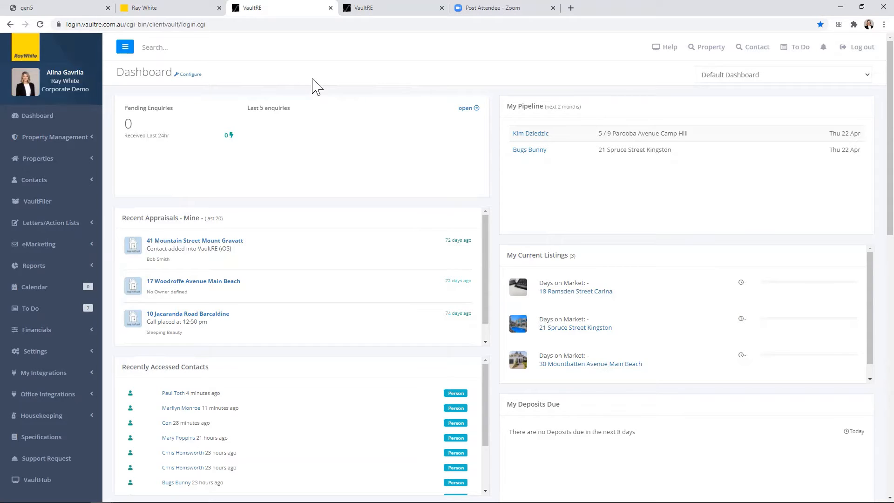
pyautogui.click(191, 75)
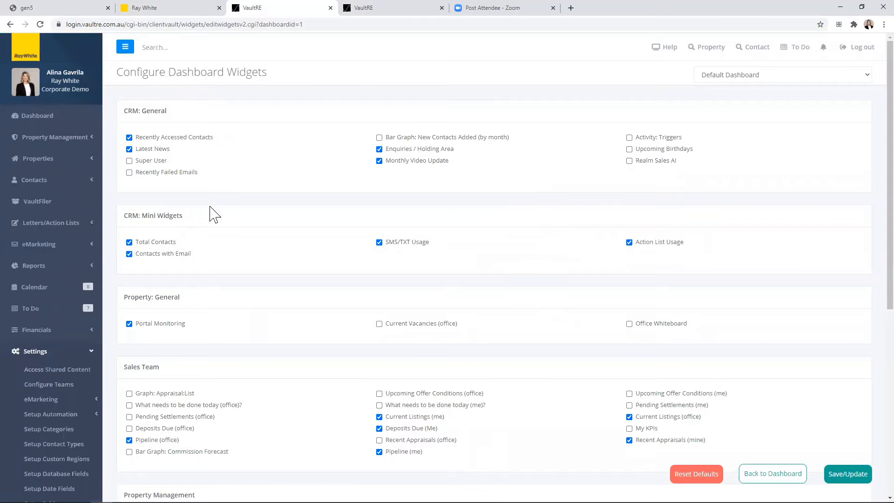
pyautogui.scroll(-3, 213, 214)
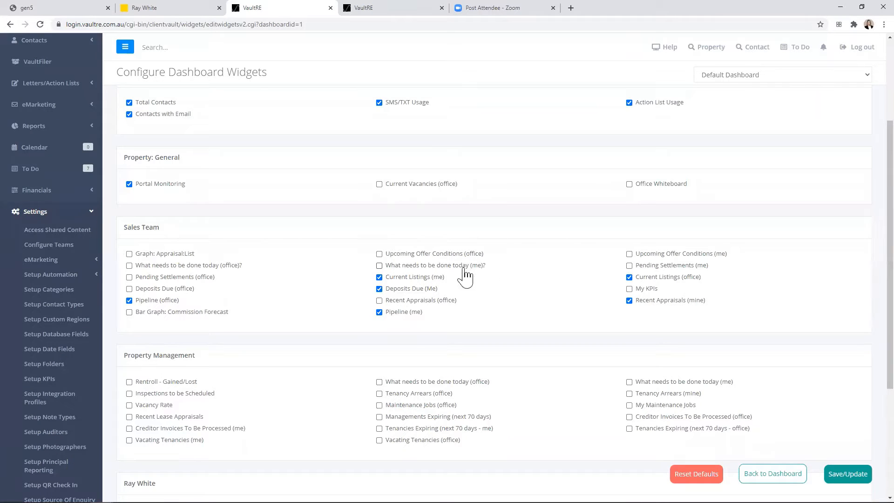
pyautogui.click(379, 266)
pyautogui.click(847, 473)
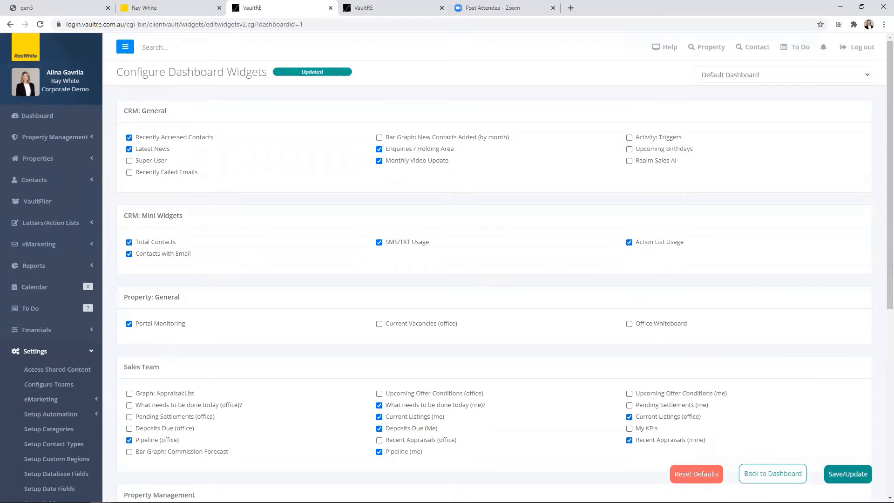
# Return to the dashboard and locate the "What do I need to do today?" widget
pyautogui.click(772, 473)
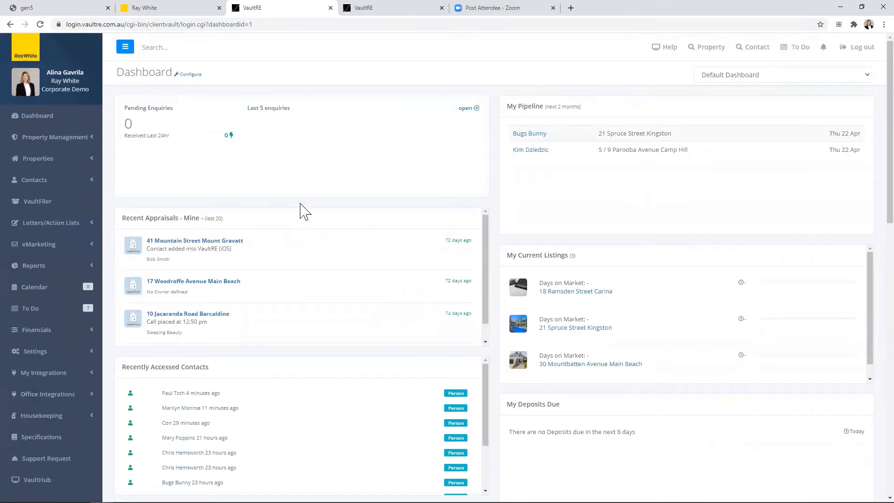
pyautogui.scroll(-8, 361, 205)
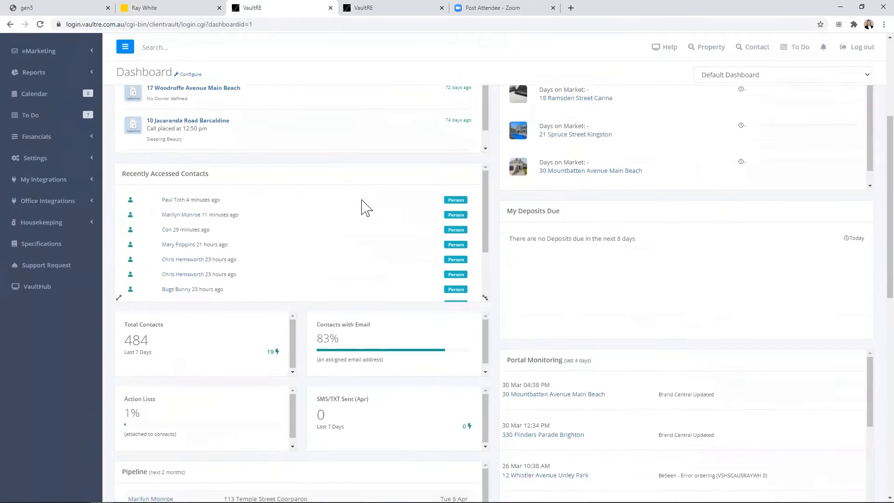
pyautogui.scroll(-4, 361, 205)
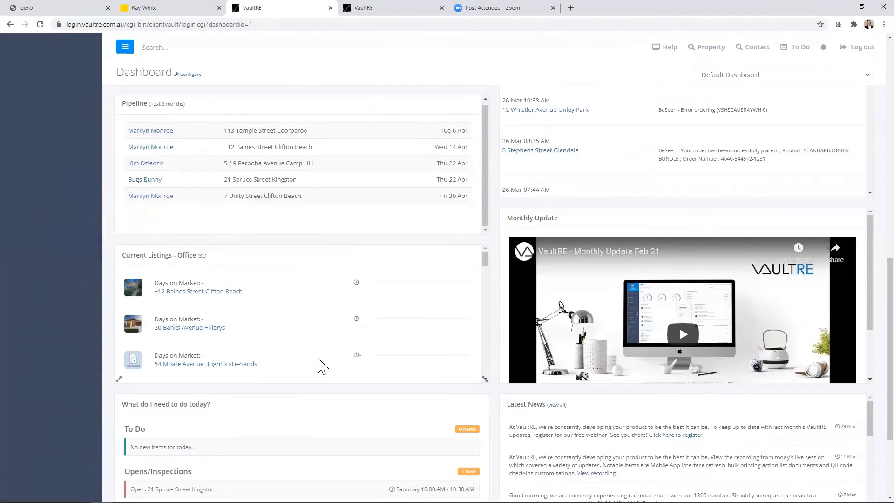
# Move the "What do I need to do today?" widget from the end of the dashboard to the top, above Pending Enquiries
pyautogui.scroll(-2, 318, 358)
pyautogui.scroll(-3, 268, 345)
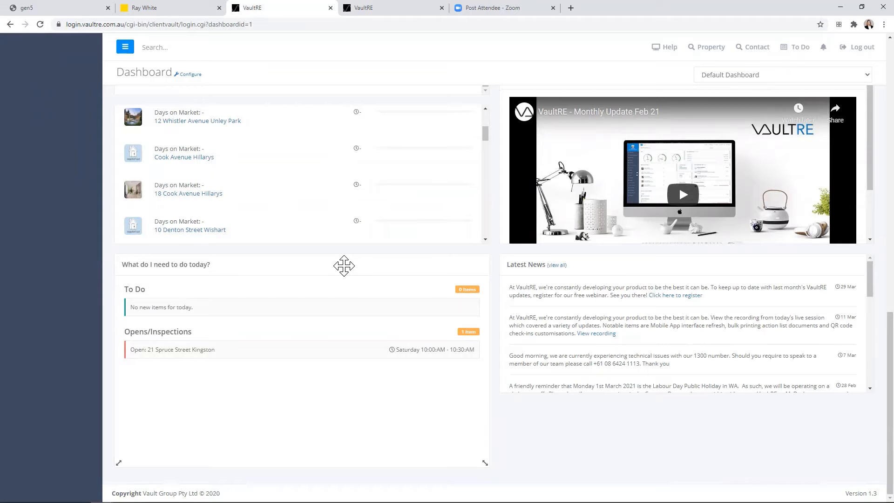
pyautogui.moveTo(344, 265); pyautogui.dragTo(347, 112)
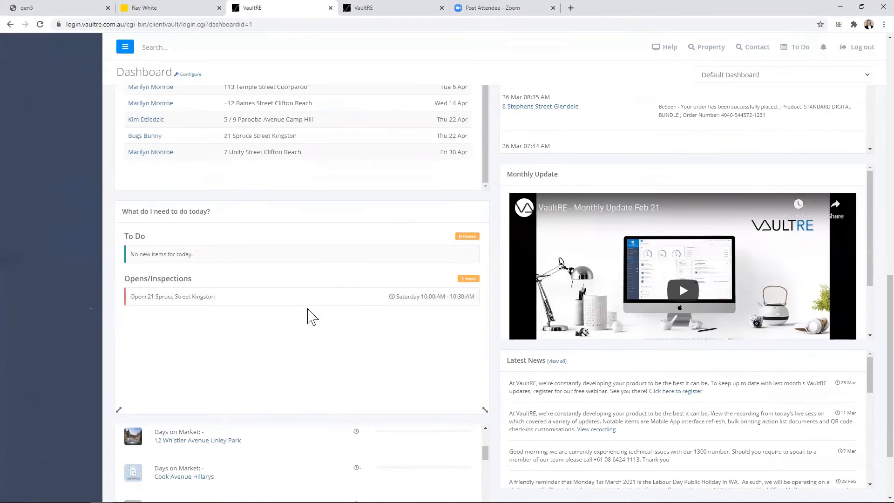
pyautogui.scroll(2, 311, 317)
pyautogui.moveTo(359, 299); pyautogui.dragTo(330, 118)
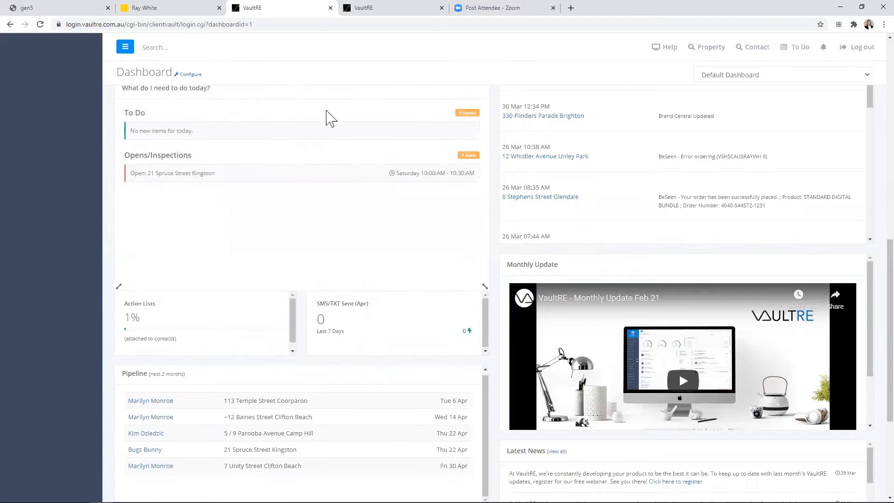
pyautogui.scroll(5, 309, 182)
pyautogui.moveTo(309, 289); pyautogui.dragTo(299, 173)
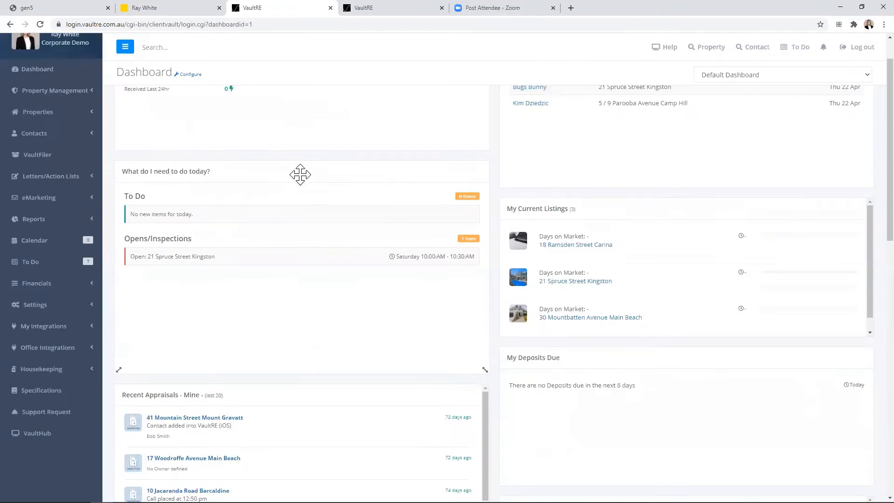
pyautogui.scroll(1, 325, 233)
pyautogui.moveTo(323, 219); pyautogui.dragTo(160, 116)
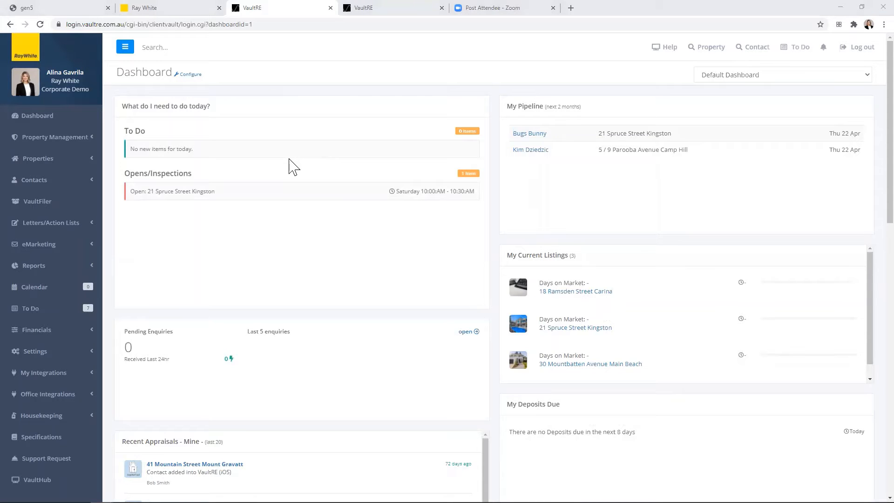
# Reload the dashboard and open the personal Google/GSuite integration settings to check its connection options
pyautogui.click(28, 117)
pyautogui.click(83, 374)
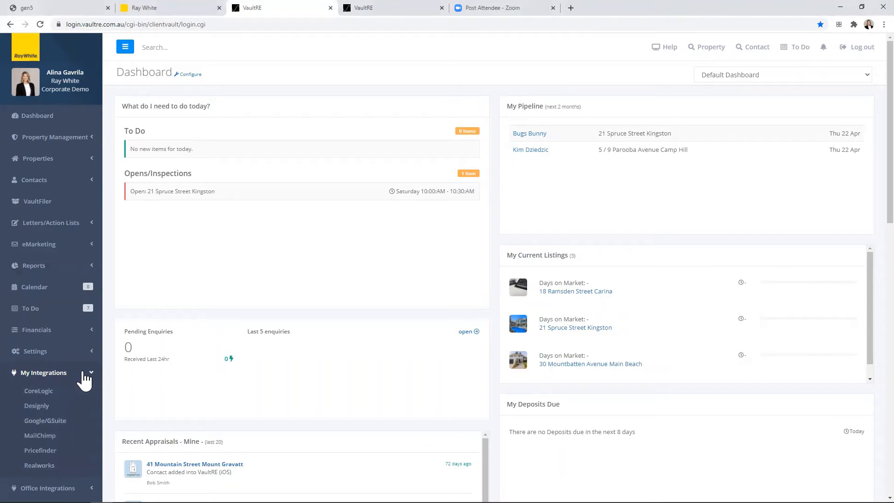
pyautogui.click(53, 428)
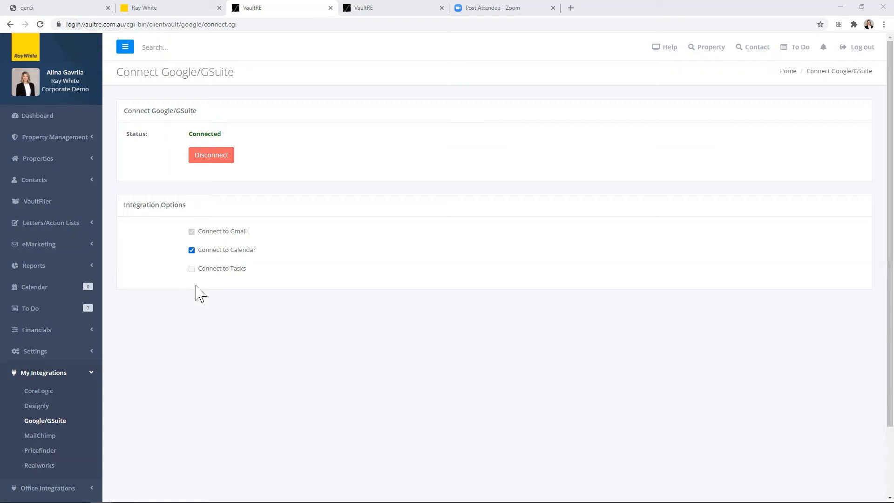
# Open the calendar and compare its month, day and list views, ending on the month view
pyautogui.click(37, 289)
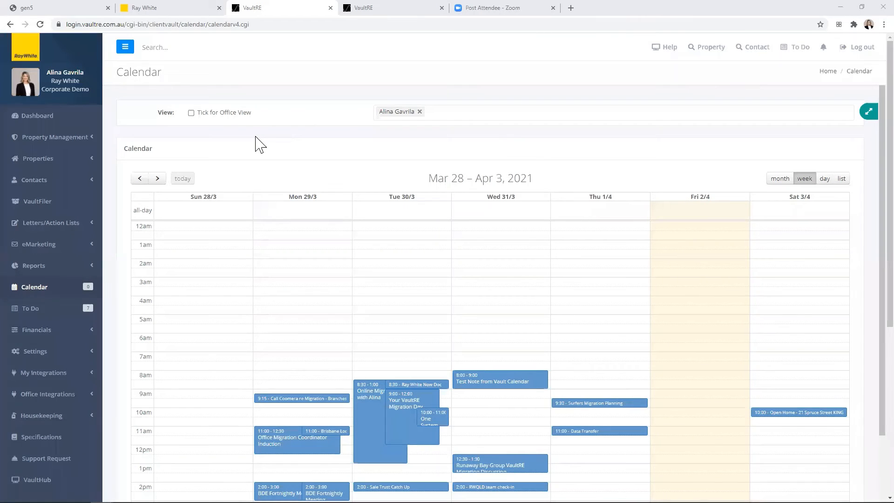
pyautogui.scroll(-1, 311, 142)
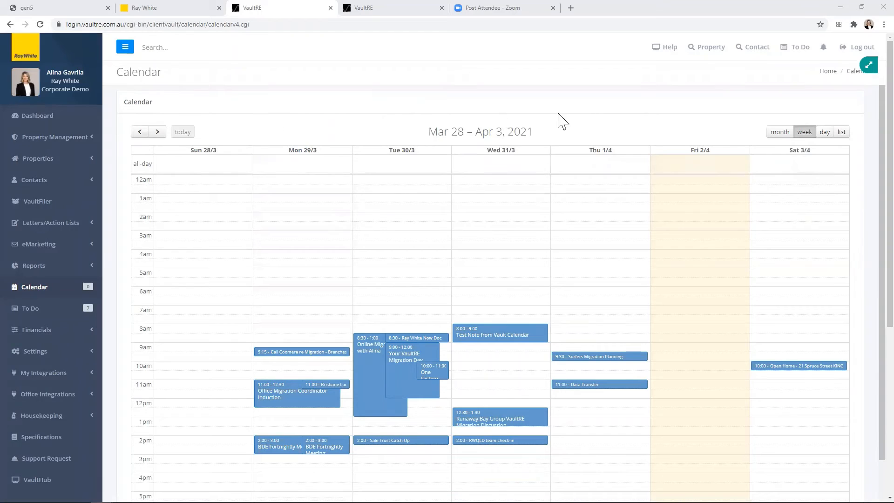
pyautogui.click(785, 132)
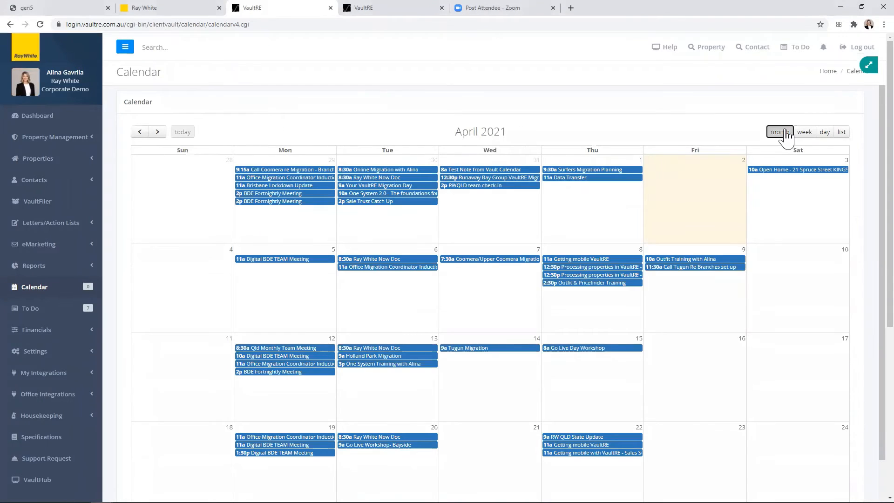
pyautogui.click(802, 133)
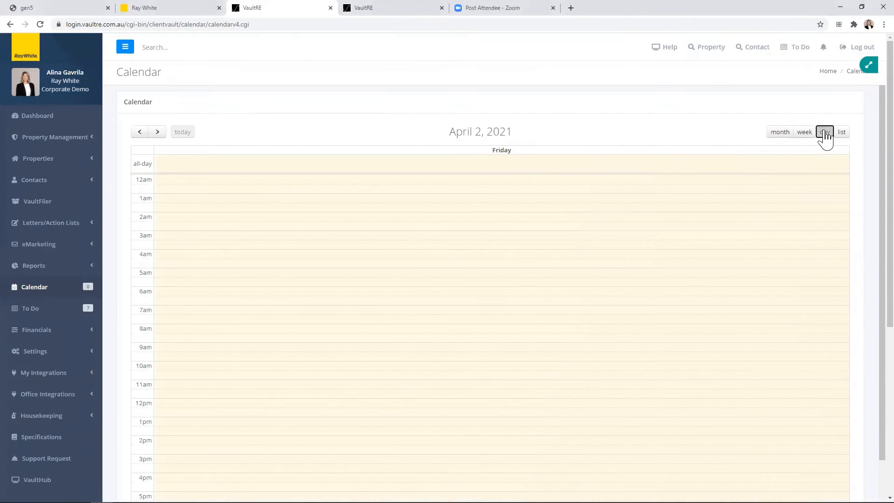
pyautogui.click(841, 132)
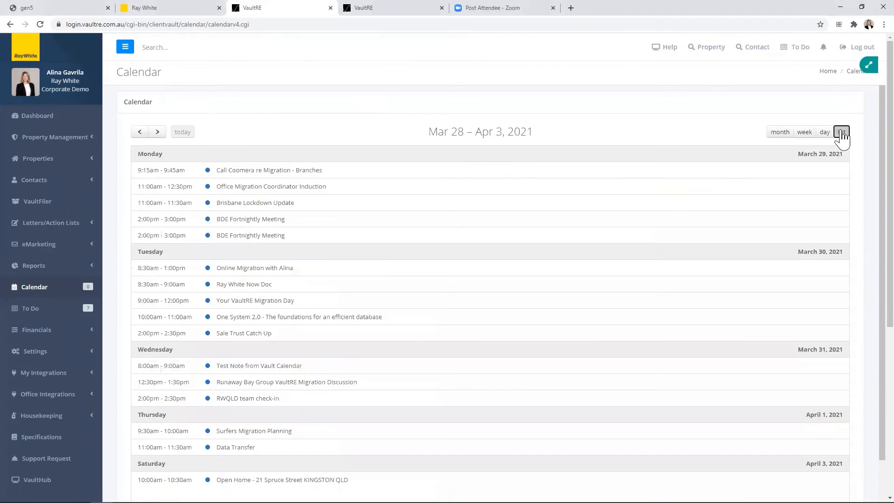
pyautogui.click(774, 133)
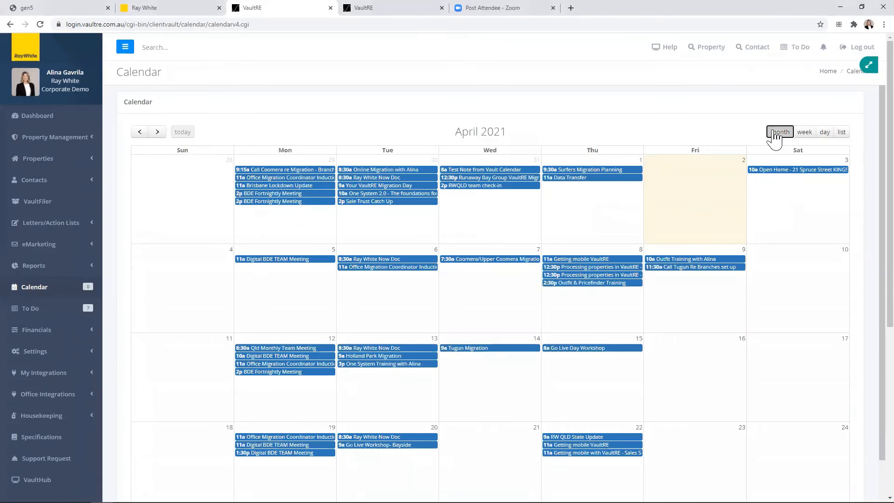
# Start an entry on 20 April 2021 of type Event with summary "Summary" and description "Call all open home for feedback"
pyautogui.scroll(-3, 415, 140)
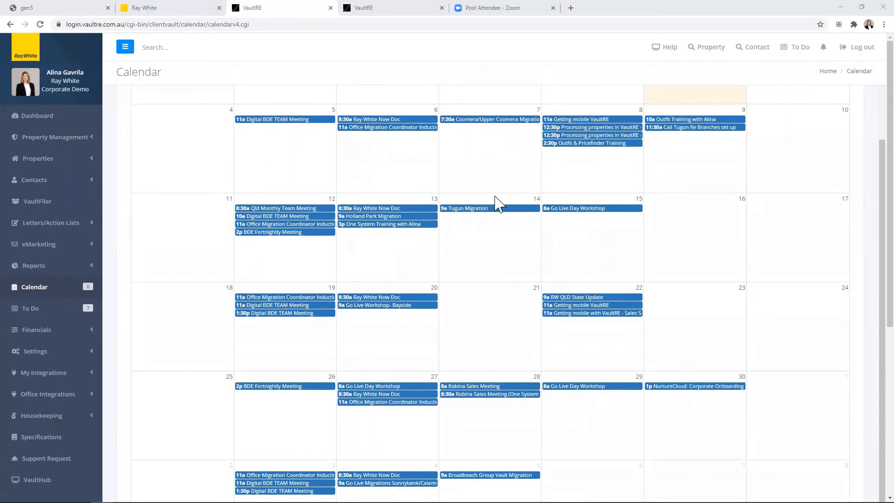
pyautogui.click(381, 294)
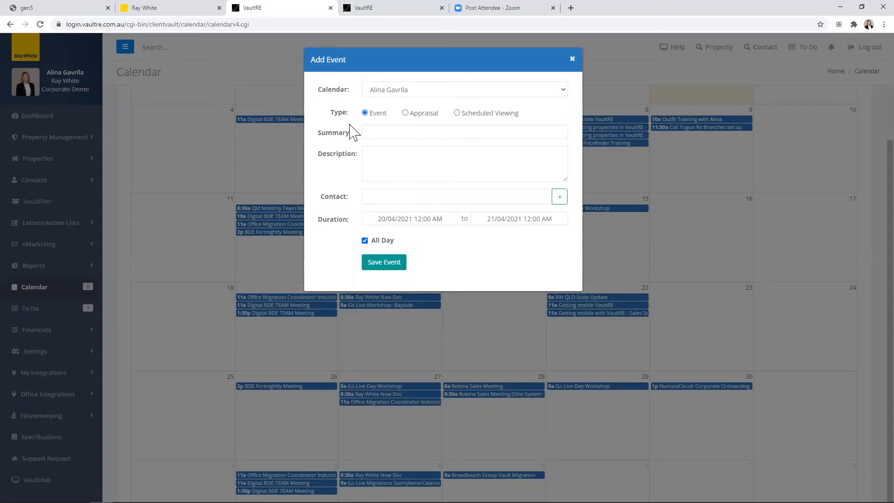
pyautogui.click(404, 113)
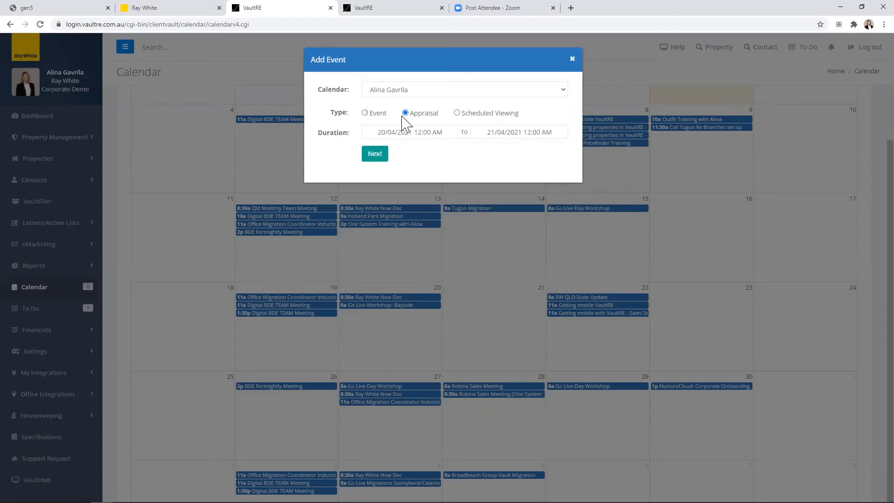
pyautogui.click(457, 113)
pyautogui.click(365, 113)
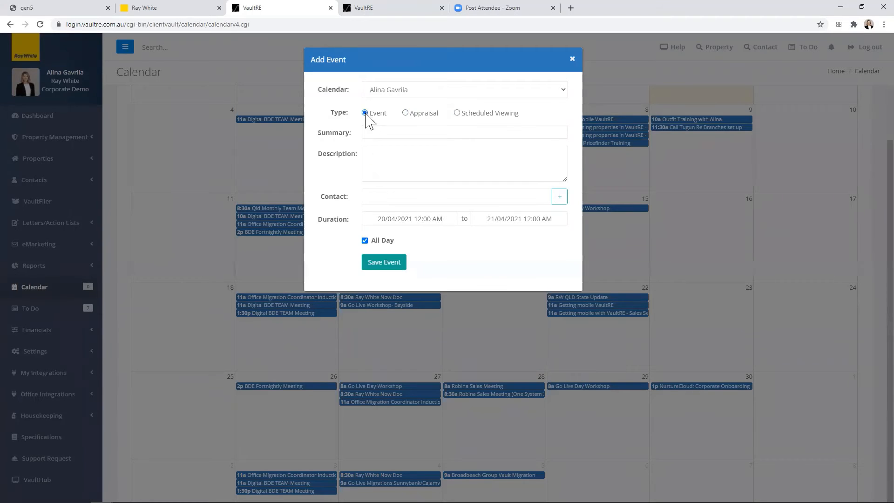
pyautogui.click(393, 132)
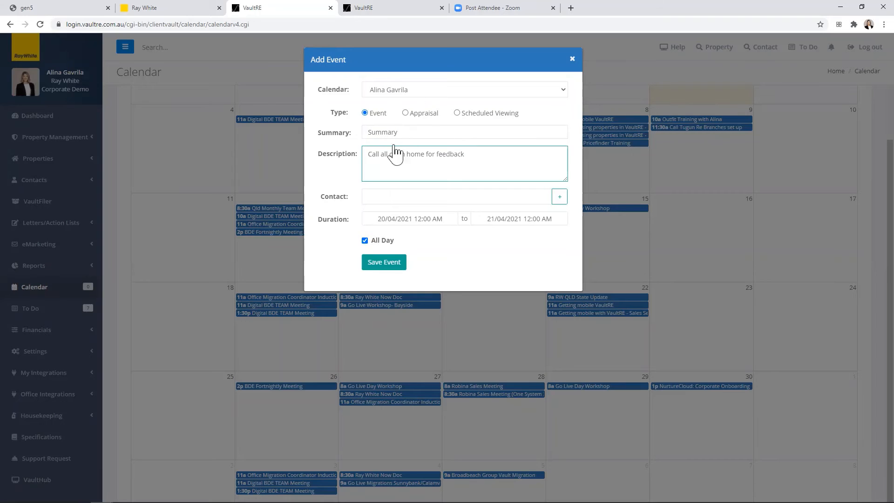
# Link an existing contact to the event, turn off All Day and save the event
pyautogui.click(413, 197)
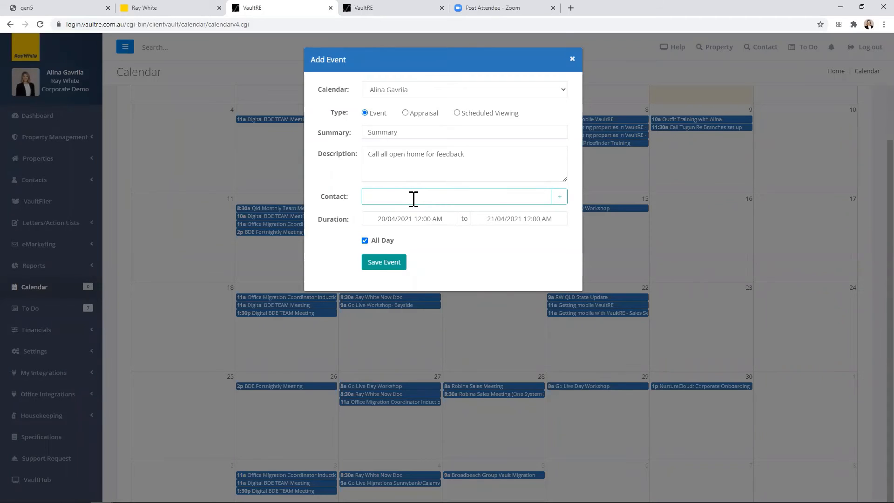
pyautogui.write('mar')
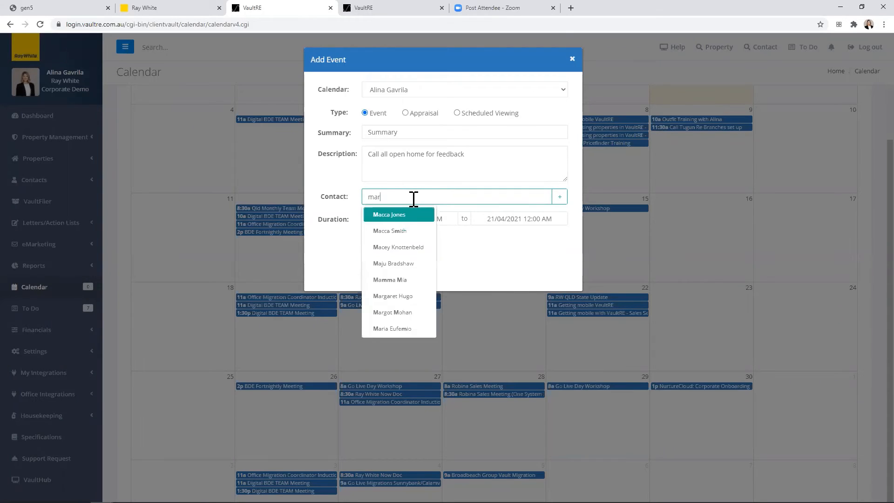
pyautogui.write('y')
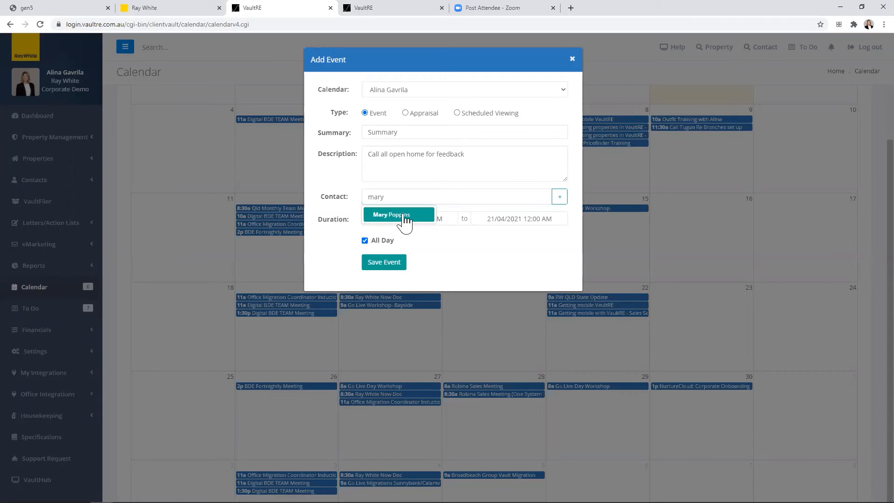
pyautogui.click(403, 215)
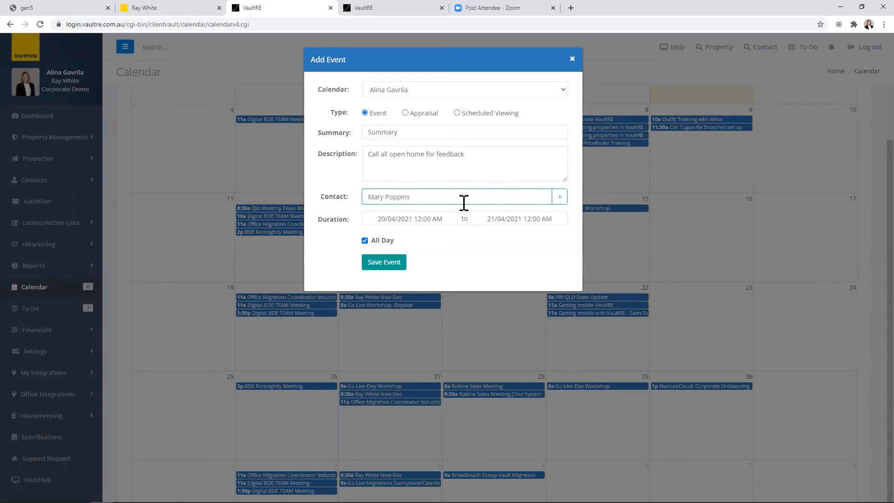
pyautogui.click(365, 240)
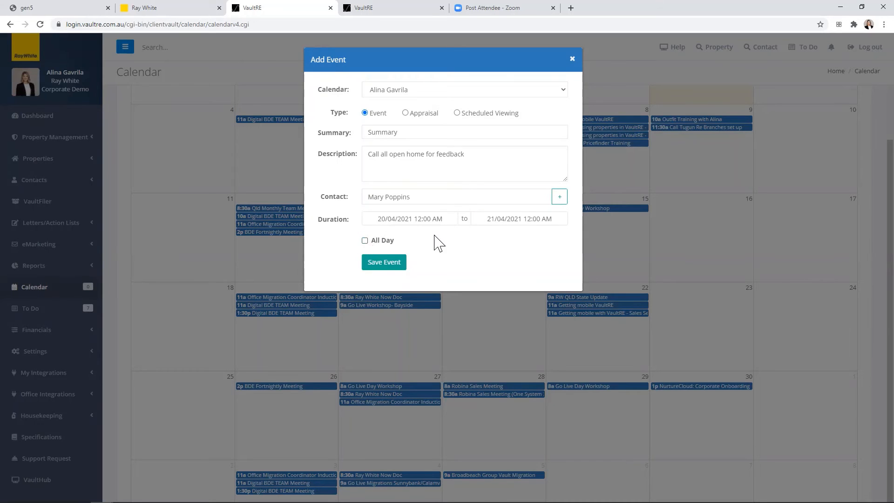
pyautogui.click(387, 262)
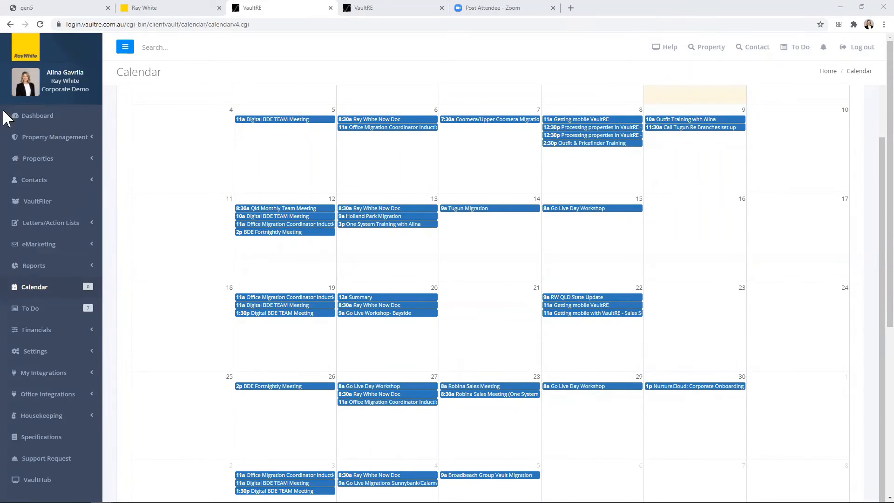
# Switch to the Ray White Whiteboard site and look over the training resources on the "Get prepared for VaultRE" page
pyautogui.click(35, 293)
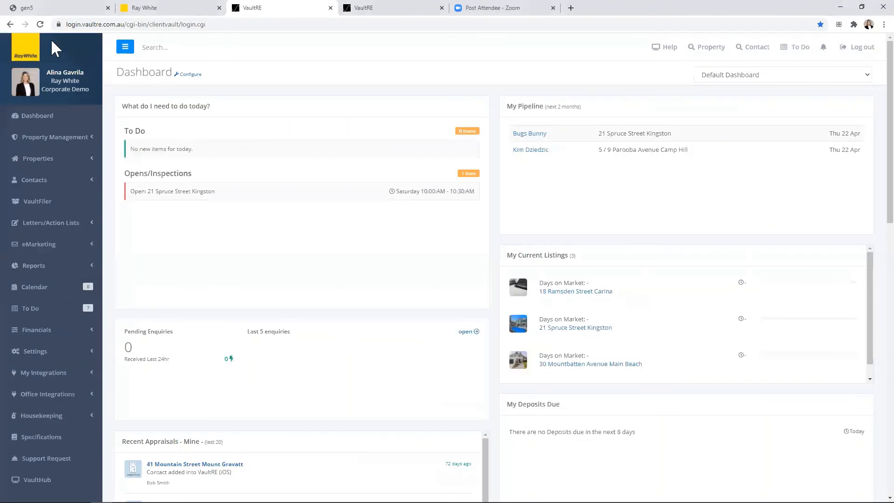
pyautogui.click(64, 13)
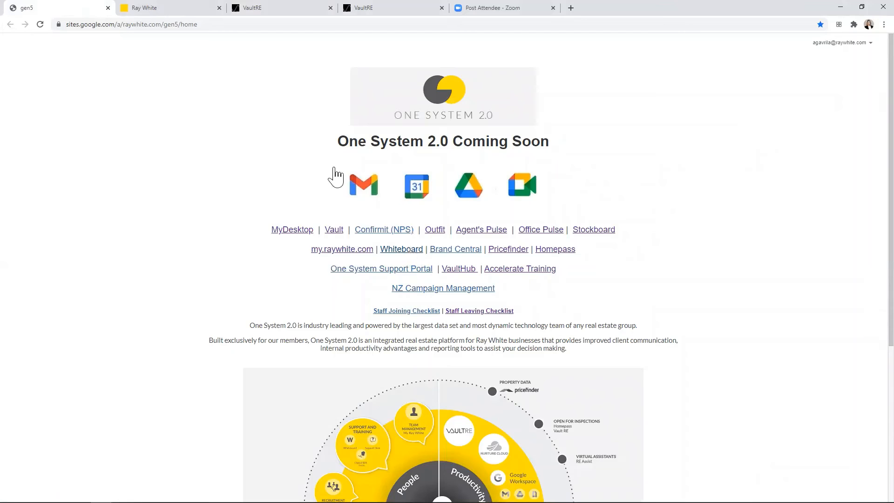
pyautogui.click(189, 13)
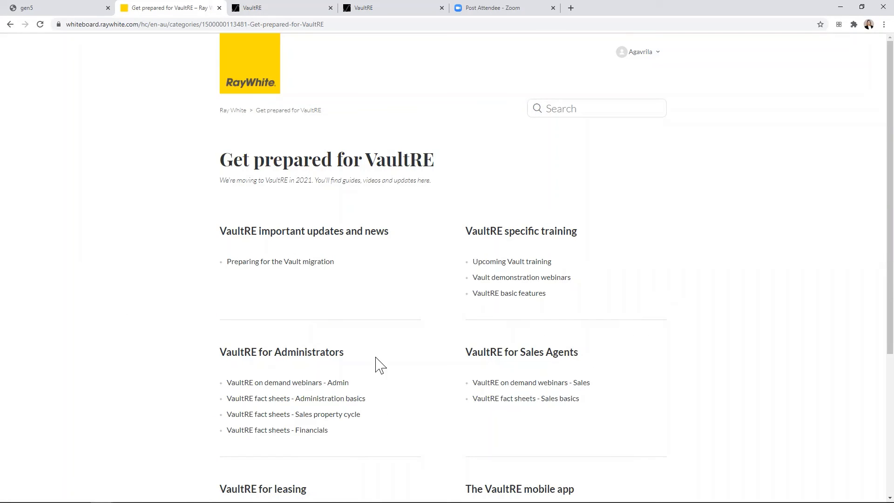
pyautogui.scroll(-3, 697, 371)
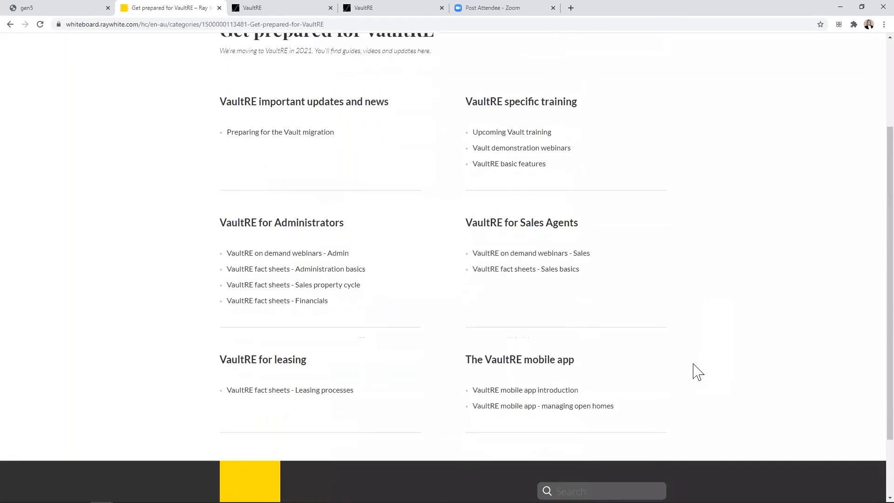
pyautogui.scroll(3, 696, 371)
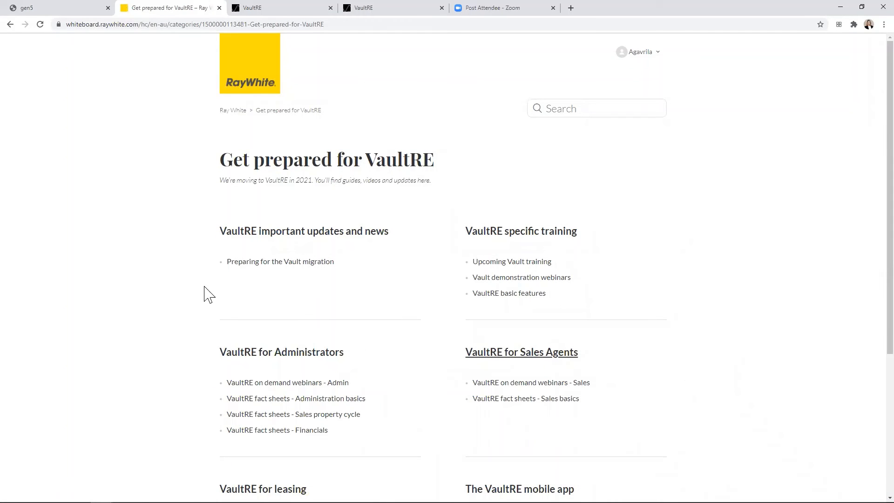
# Go back to VaultRE, open the Knowledge Hub fact sheets and read through the Calendar fact sheet
pyautogui.click(267, 14)
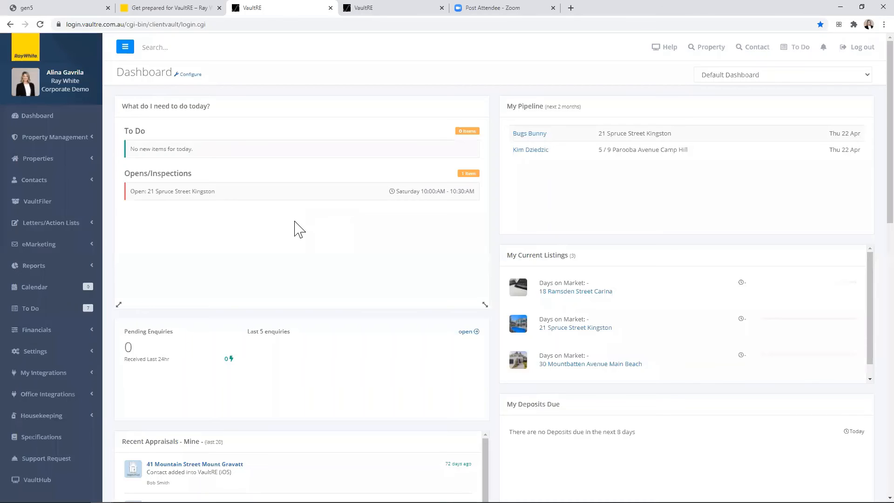
pyautogui.click(72, 291)
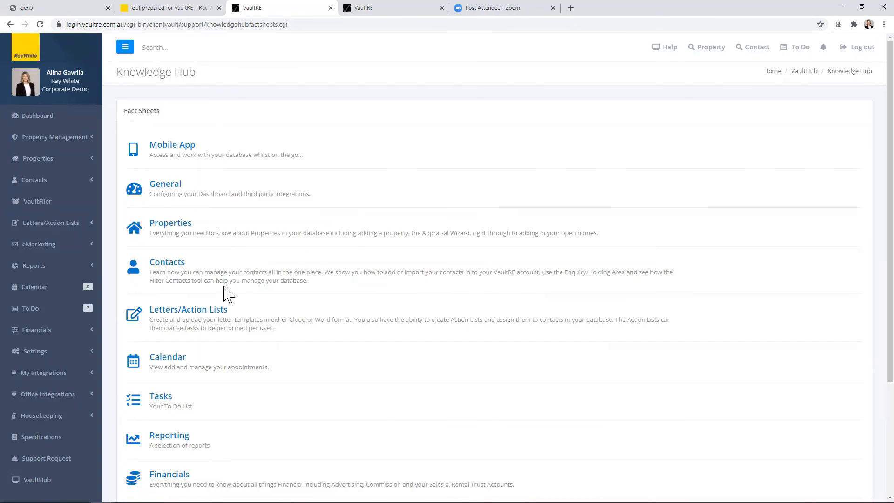
pyautogui.click(168, 349)
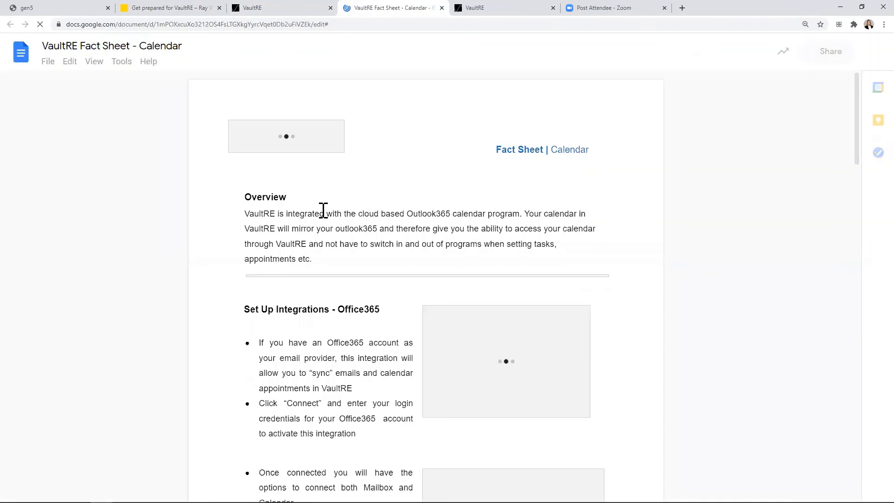
pyautogui.scroll(-9, 323, 210)
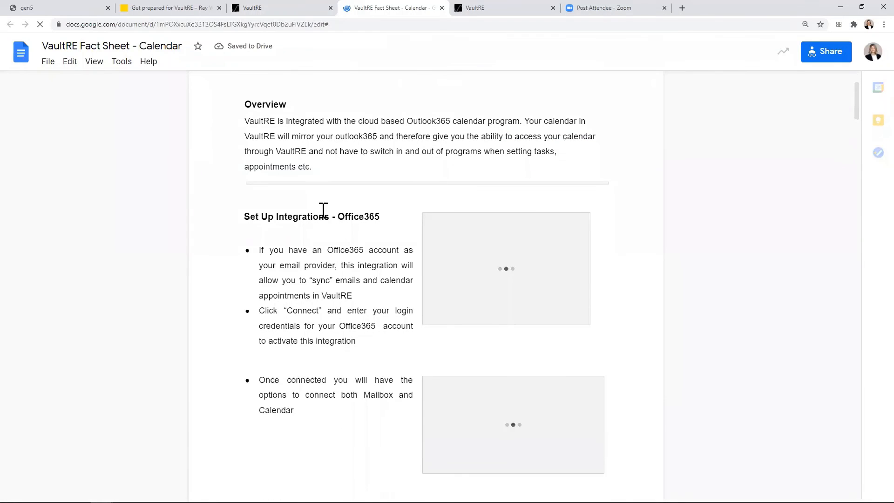
pyautogui.scroll(-13, 323, 210)
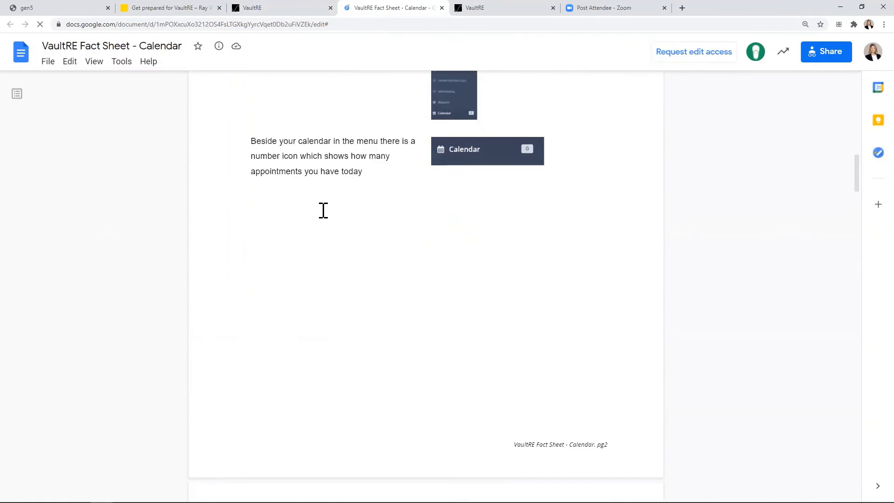
pyautogui.scroll(-19, 323, 210)
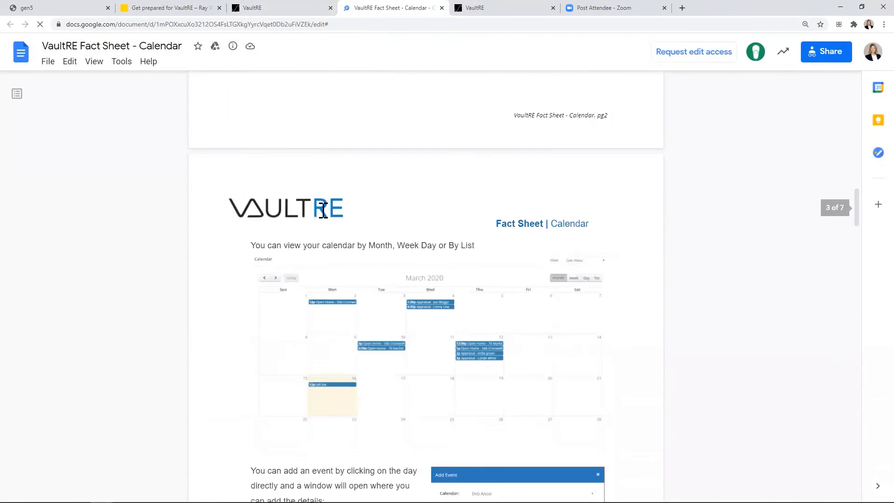
# Open the Support Request page in VaultRE, look over its contact form, and return to the dashboard
pyautogui.click(279, 12)
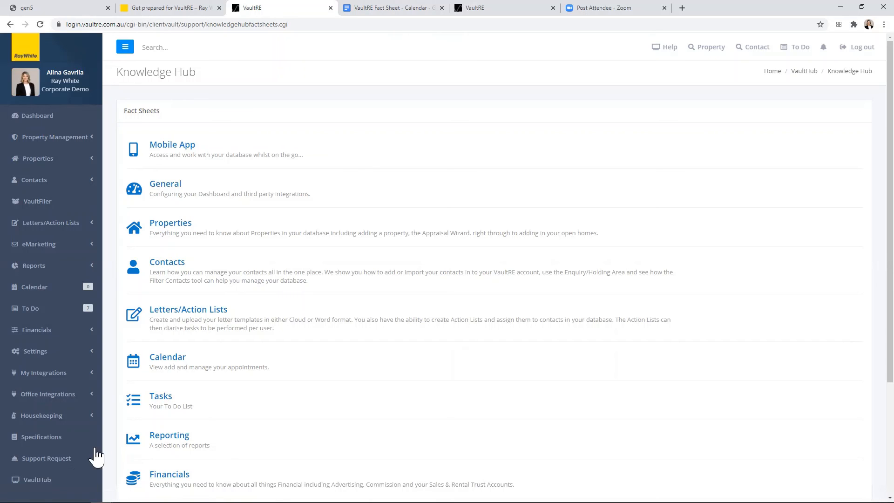
pyautogui.click(37, 460)
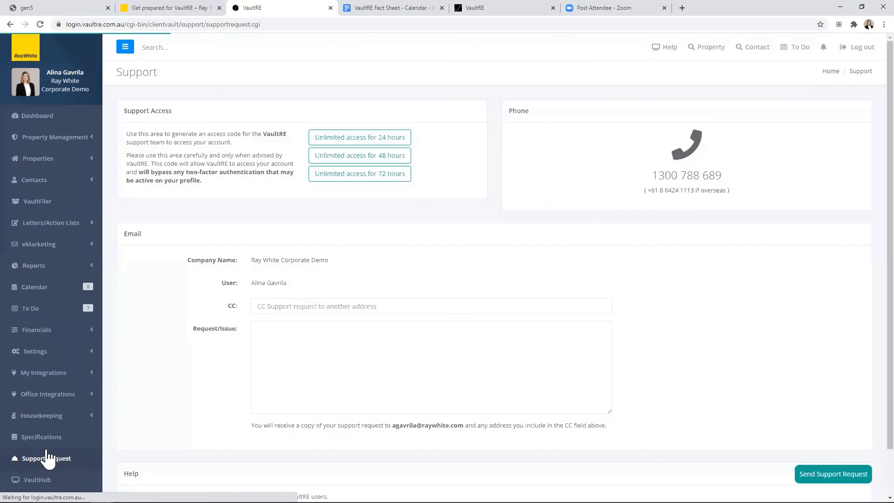
pyautogui.click(289, 306)
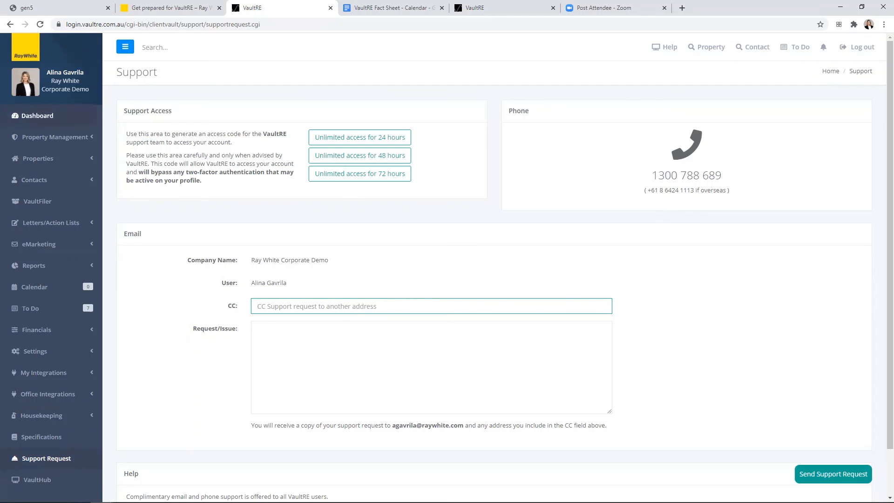
pyautogui.click(60, 121)
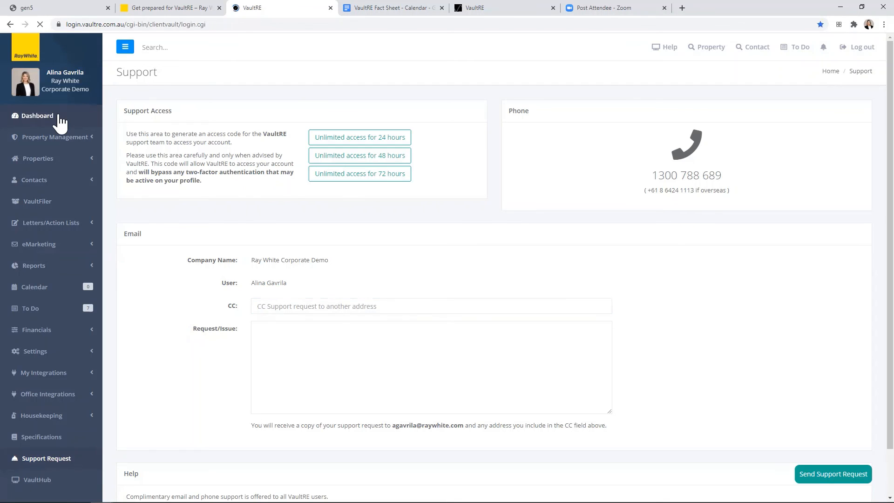